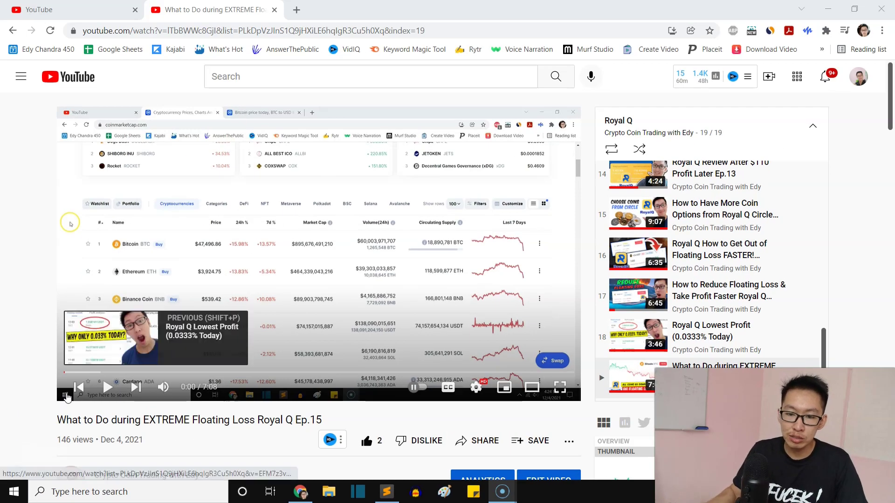
Leave the Royal Q floating-loss video and open a fresh tab on Google's start page
scroll(143, 250, down, 3)
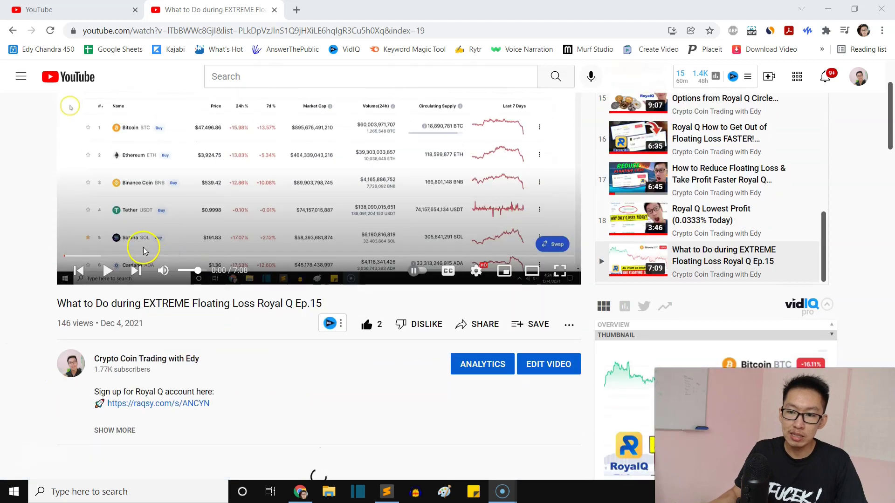
scroll(144, 249, up, 1)
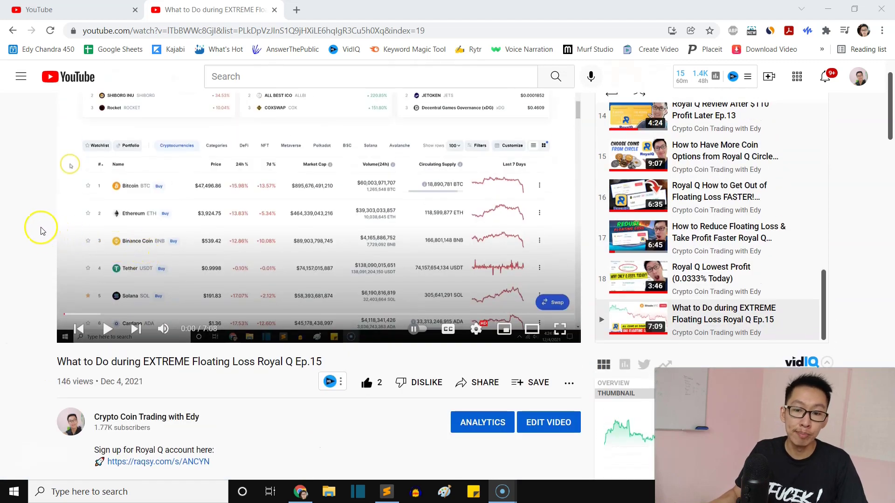
scroll(7, 235, up, 1)
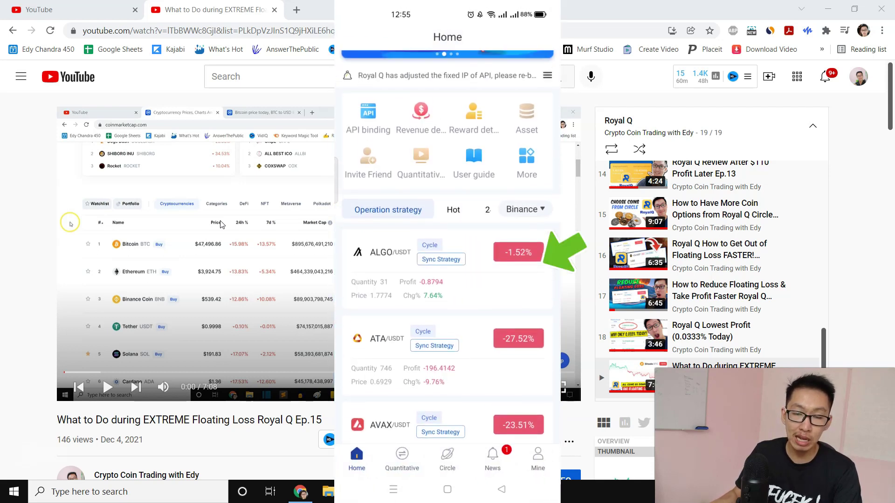
click(298, 10)
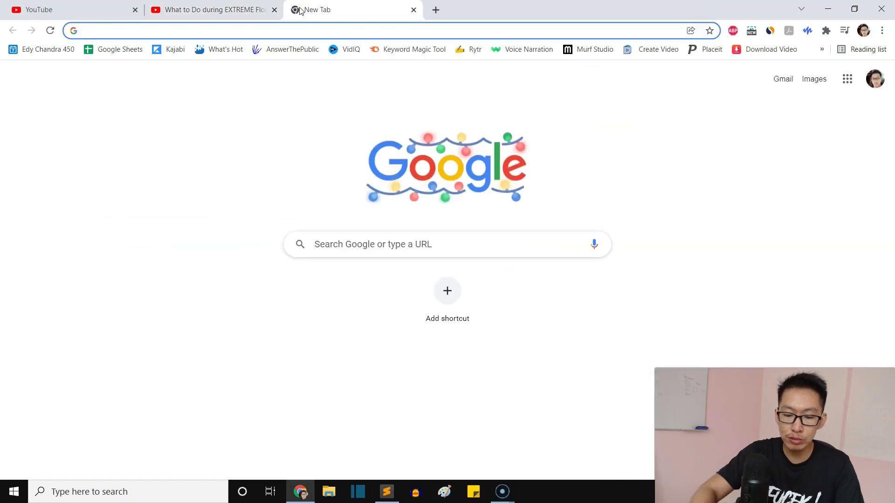
Load the CoinMarketCap website from the address bar suggestion
text(c)
key(BackSpace)
text(oin)
click(114, 176)
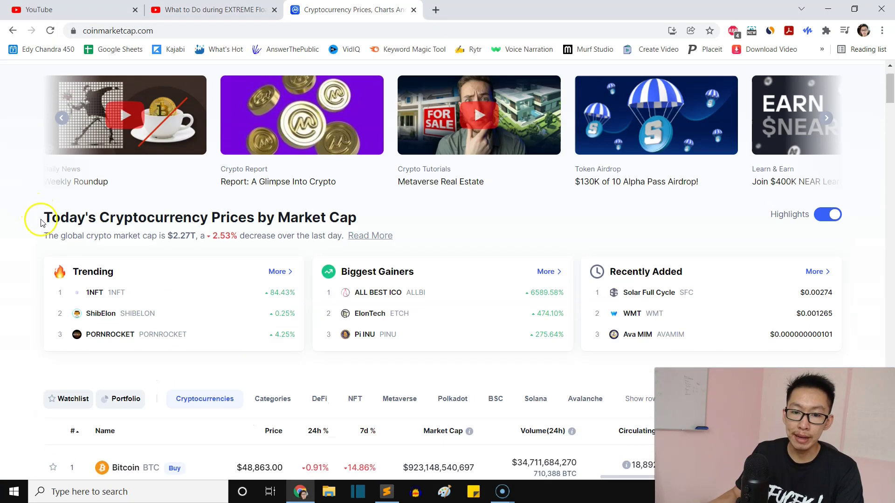
Open My First Watchlist and scroll through its seven coins, Solana to Automata Network
scroll(16, 269, down, 1)
click(82, 343)
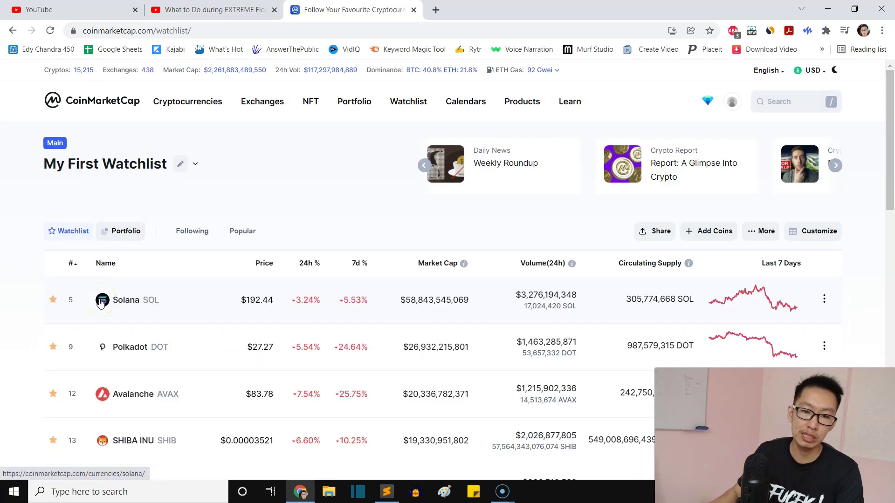
scroll(158, 313, down, 2)
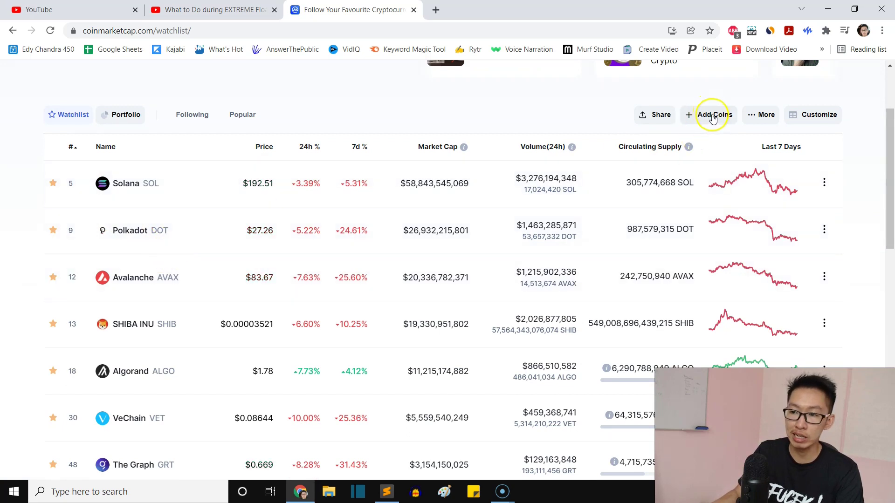
scroll(186, 270, down, 1)
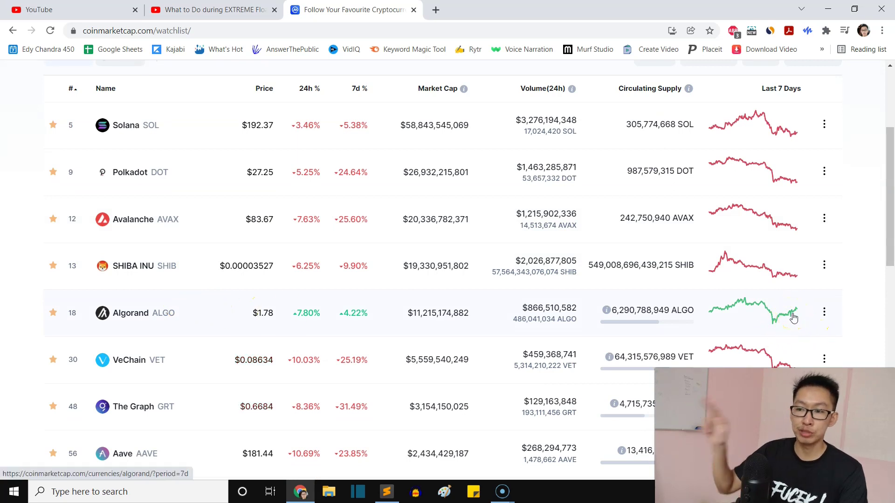
scroll(770, 299, down, 3)
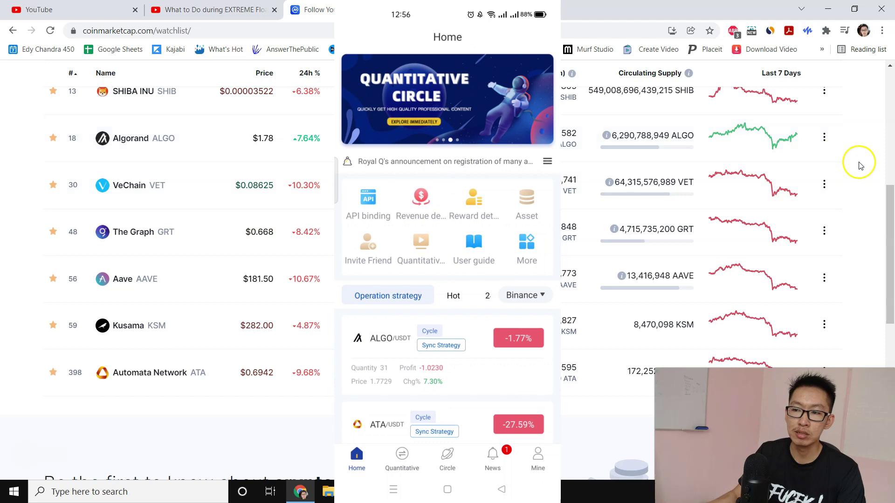
Review Royal Q's open positions and the 2021-12-06 profit of 3.859914 USDT from ALGO/USDT
scroll(865, 175, up, 2)
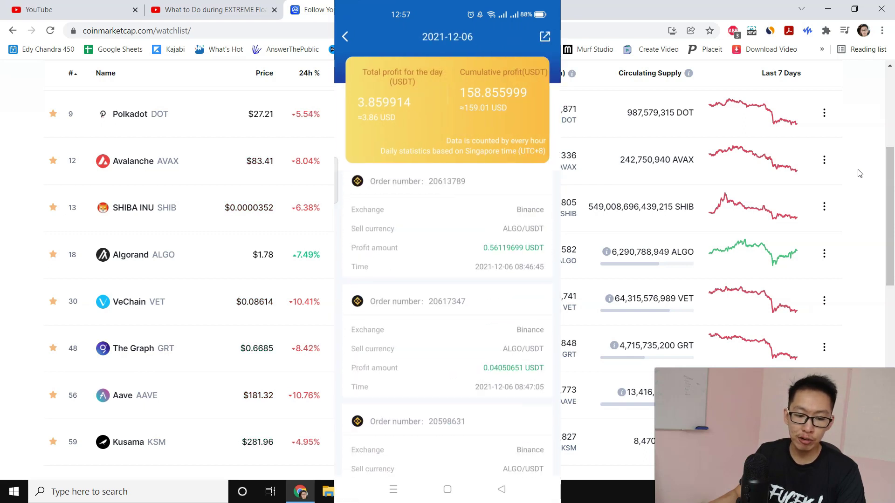
Return to the CoinMarketCap watchlist and scroll to Algorand at $1.78
click(816, 240)
scroll(816, 239, down, 1)
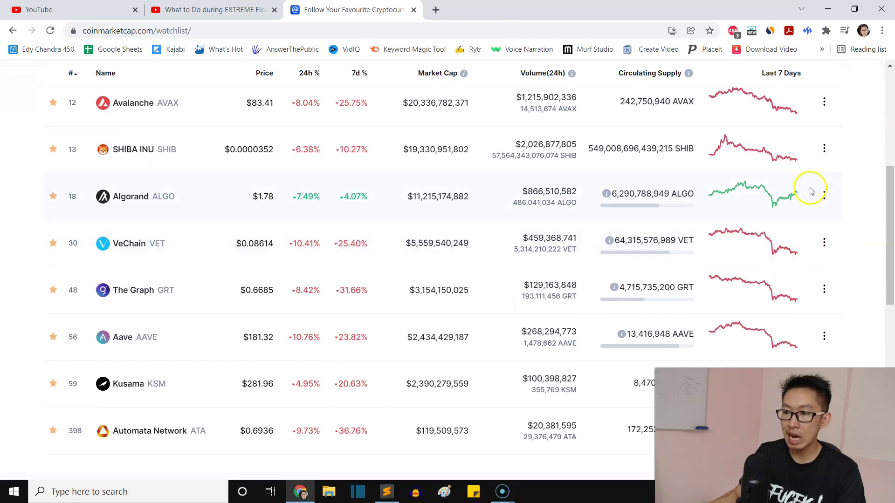
scroll(621, 247, up, 2)
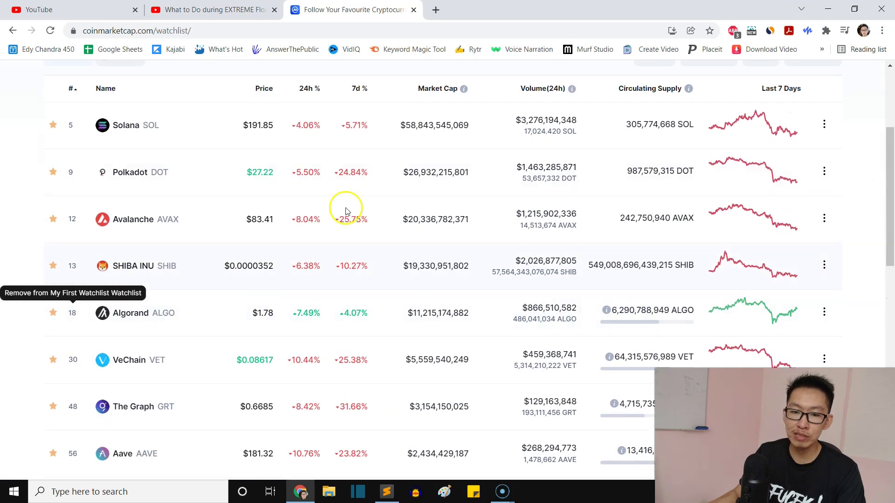
scroll(888, 256, down, 1)
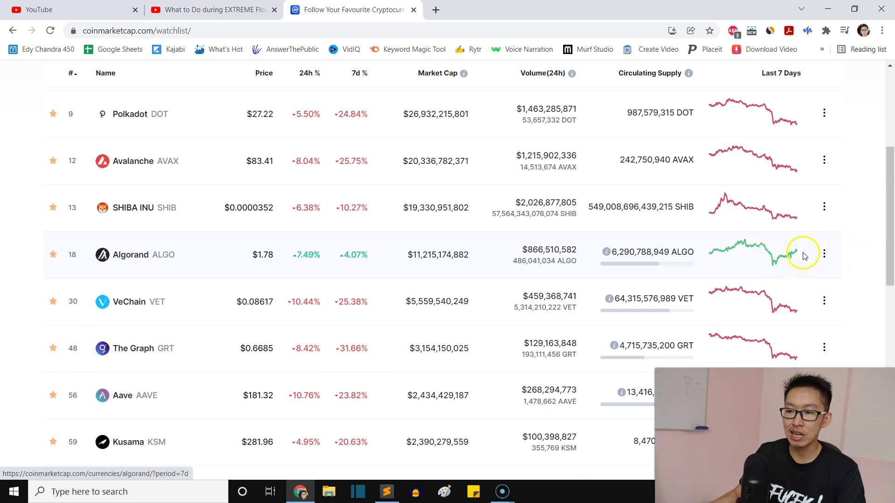
Open Algorand's price page in a new tab and look over its chart and statistics
ctrl+click(131, 255)
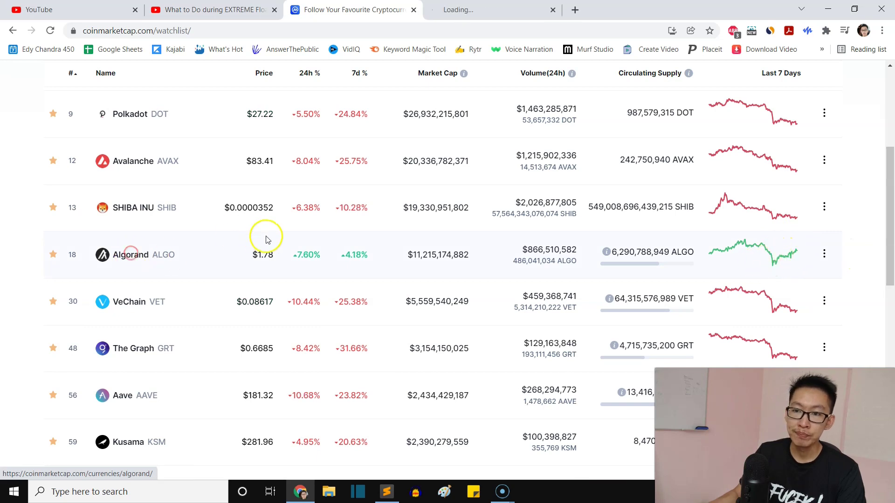
key(ctrl+Tab)
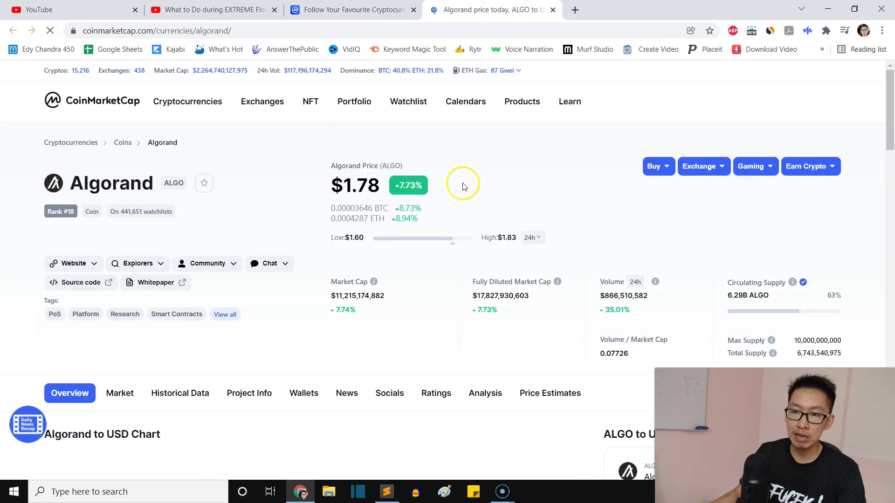
scroll(408, 202, down, 5)
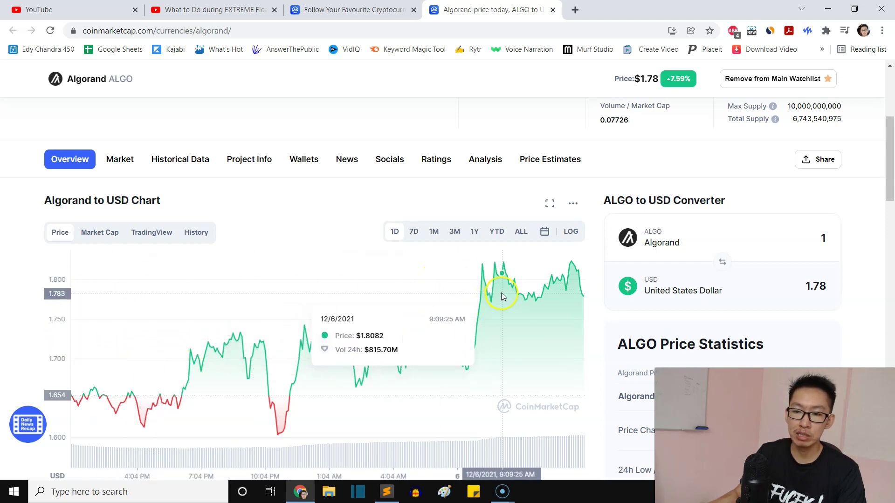
scroll(6, 235, up, 3)
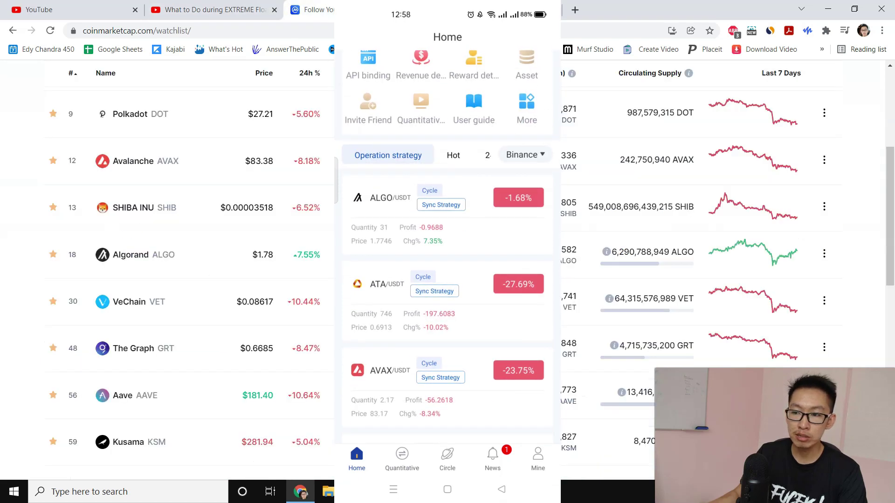
Move from Royal Q's positions to Binance P2P USDT buy offers in IDR, starting at 14,606
scroll(792, 212, down, 3)
scroll(783, 233, down, 3)
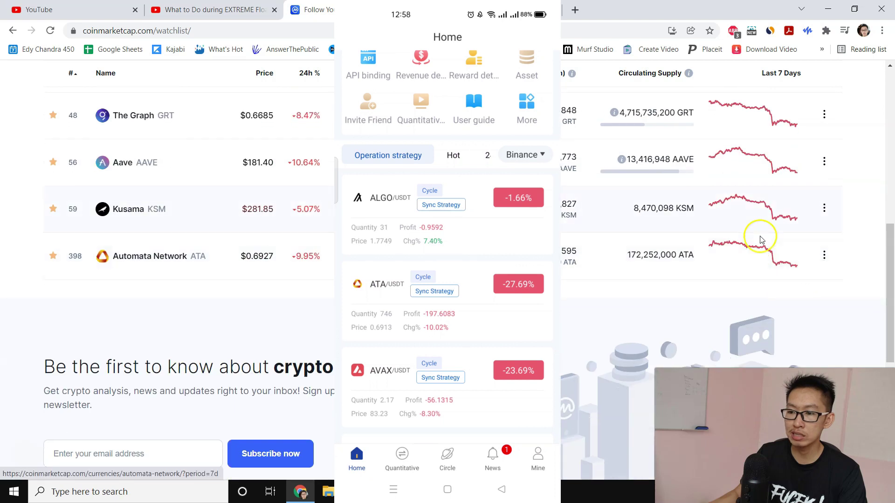
scroll(791, 275, up, 1)
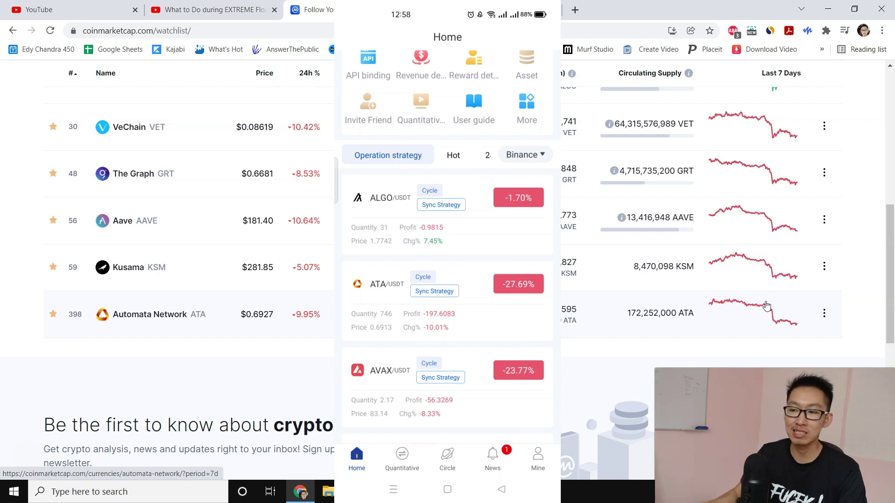
scroll(808, 284, up, 5)
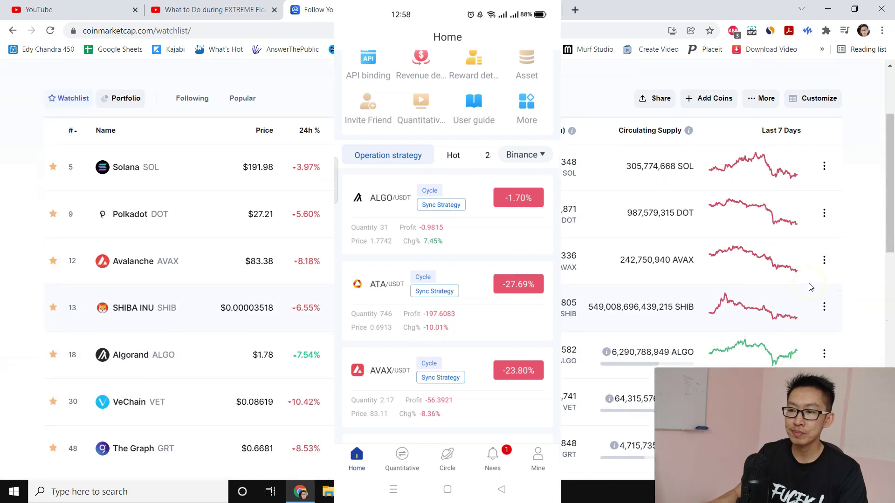
scroll(809, 284, down, 2)
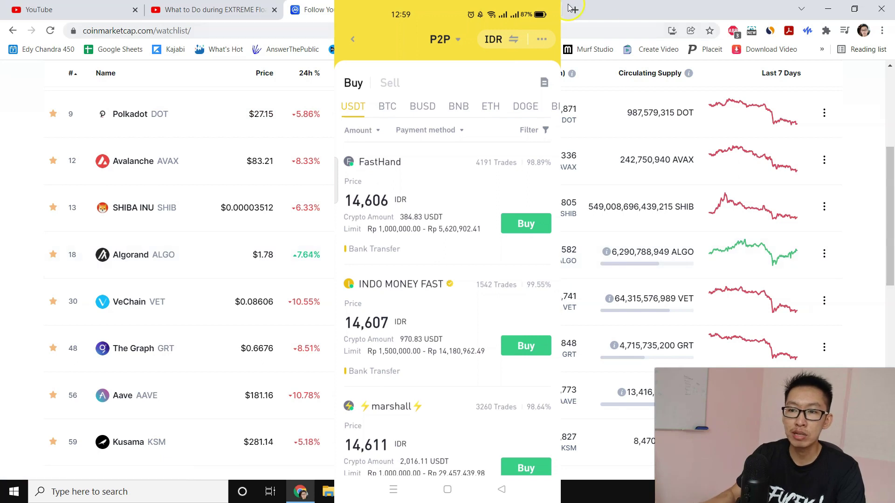
Search Google for 'usd to idr' in a new tab, showing 1 USD = 14,451.25 IDR
key(ctrl+t)
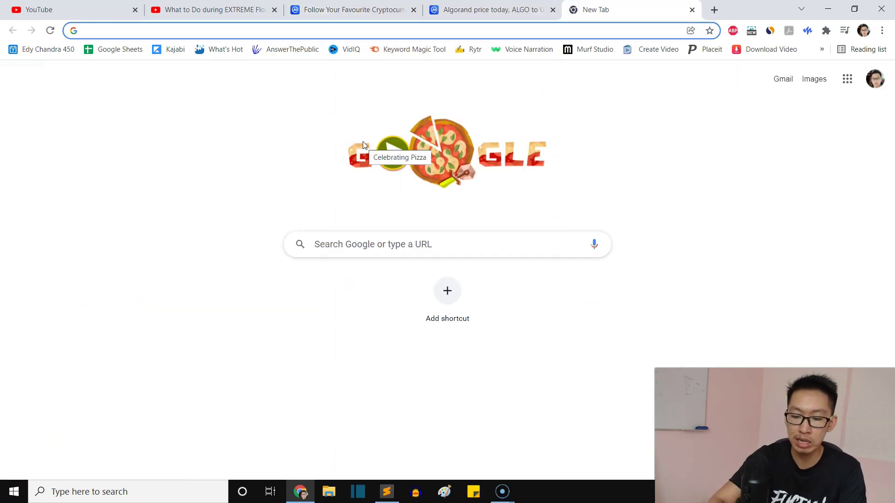
text(usd to )
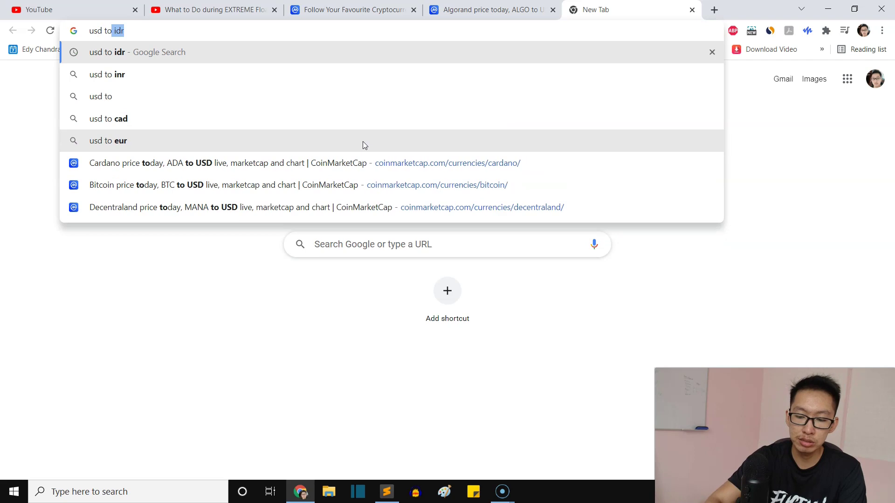
text(idr)
key(Return)
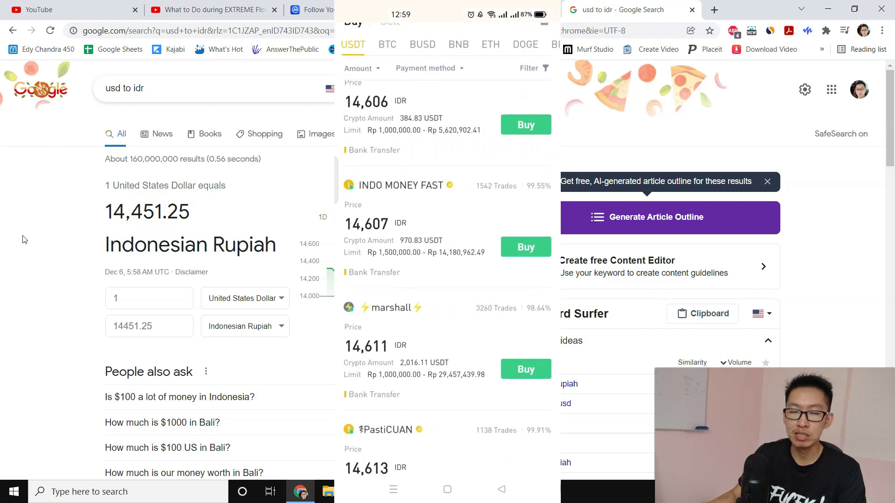
Compare the P2P USDT prices near 14,611 IDR with Google's 14,451.25 rate across tabs
click(309, 9)
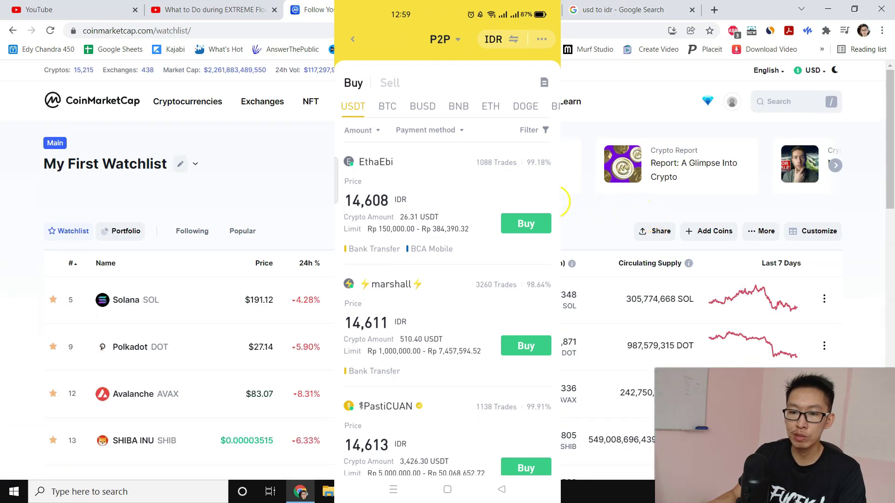
scroll(605, 209, down, 3)
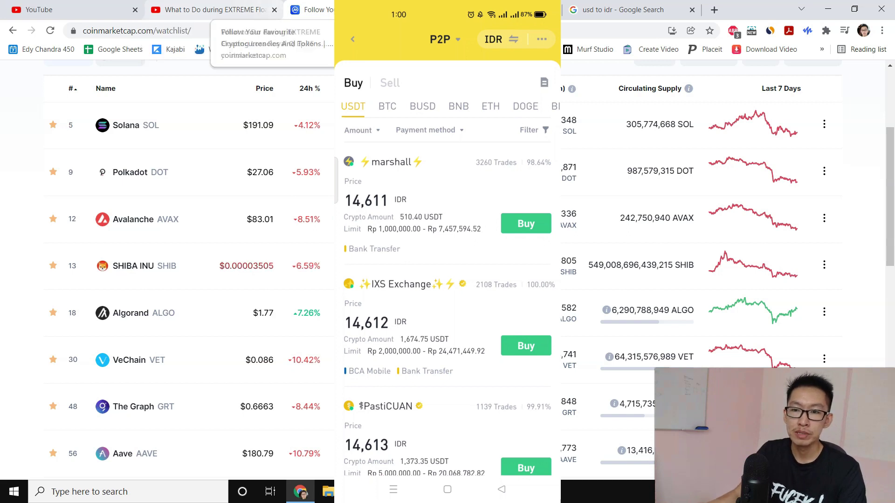
click(620, 9)
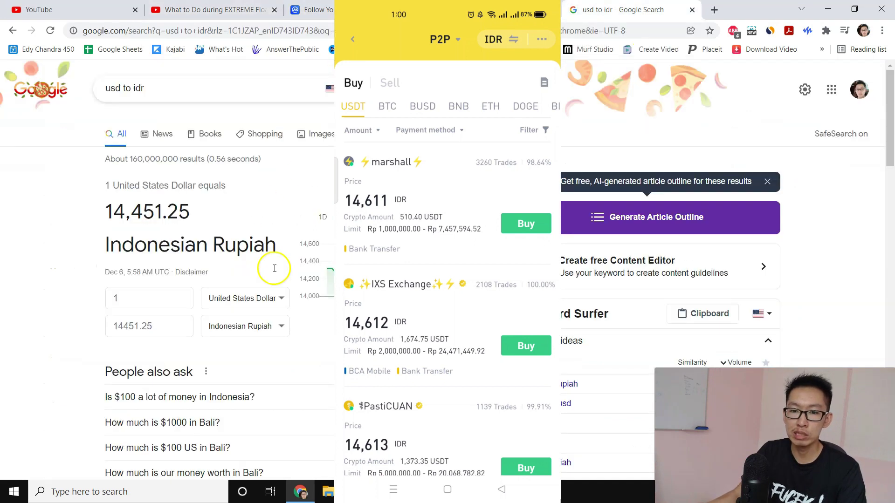
click(210, 9)
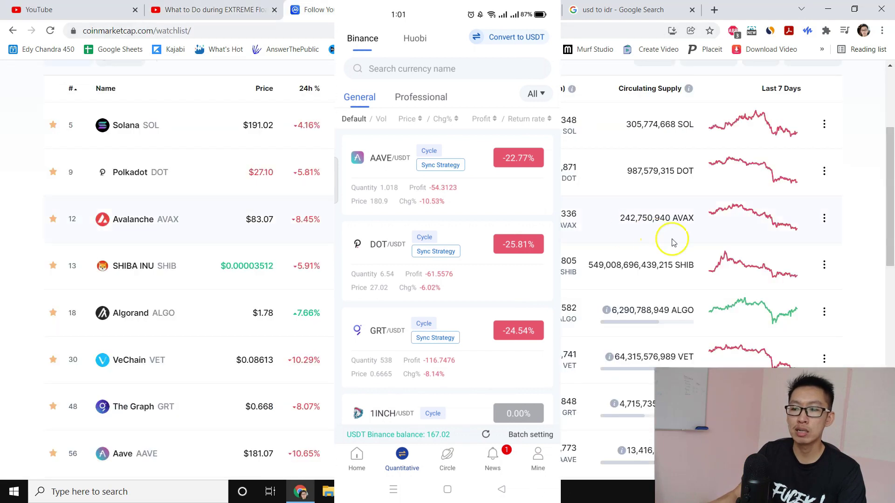
Look over the AAVE, DOT and GRT positions, then hide the phone view, leaving the watchlist
scroll(673, 242, down, 7)
scroll(749, 226, up, 10)
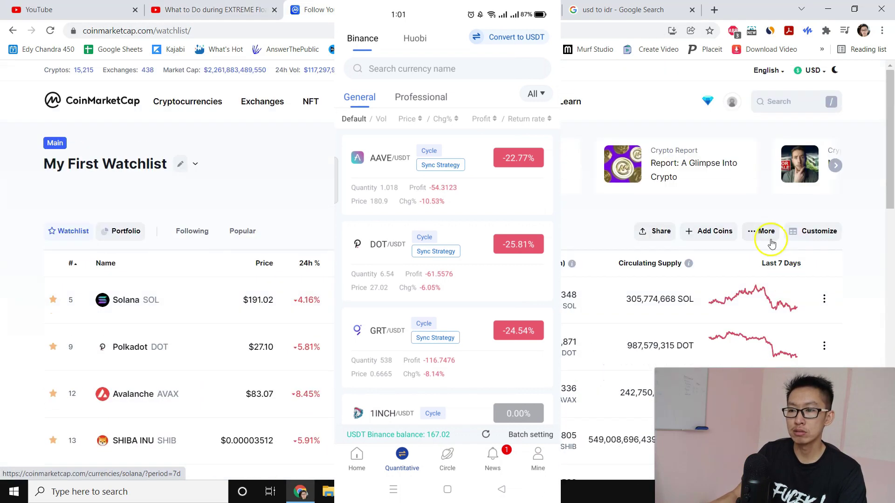
scroll(771, 243, down, 4)
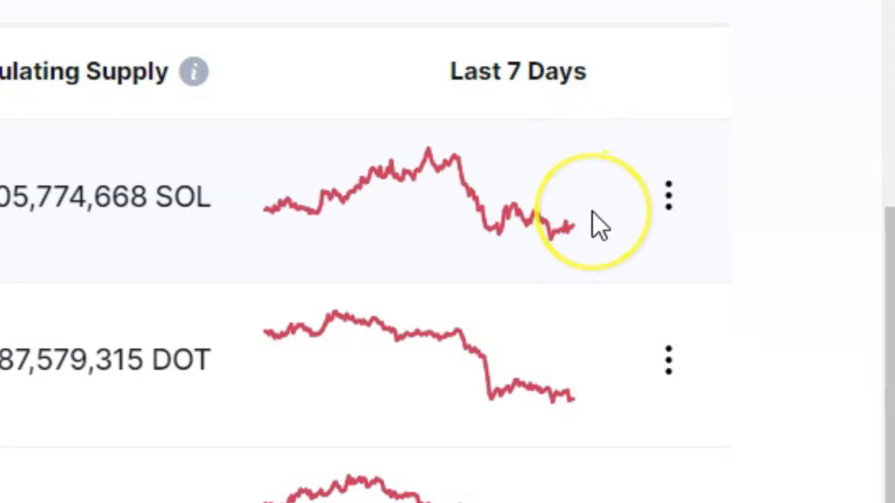
scroll(165, 245, down, 1)
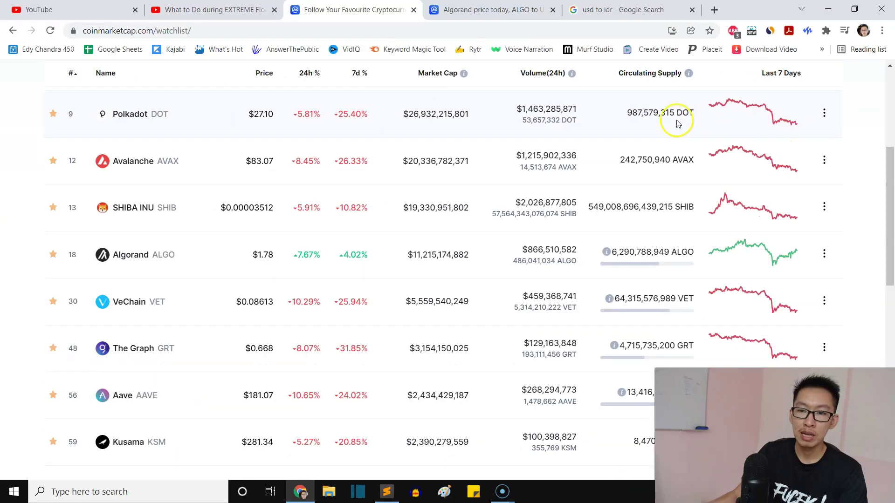
scroll(429, 120, up, 5)
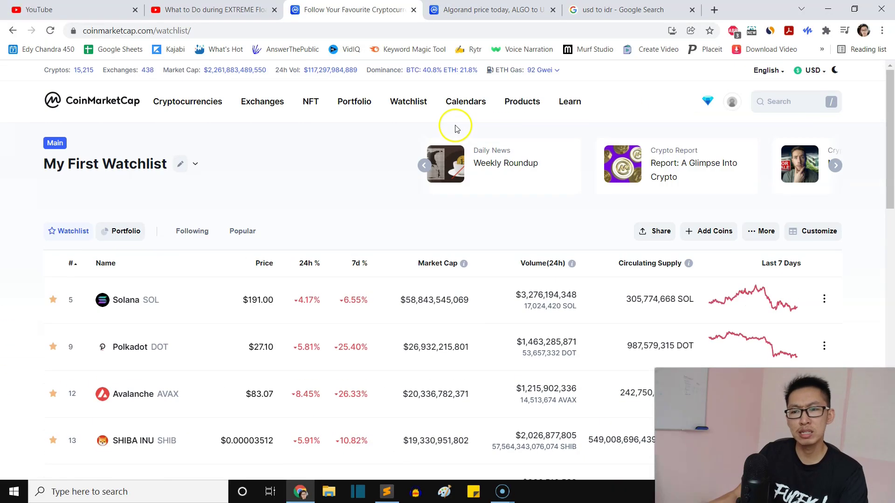
Return to the Ep.15 'What to Do during EXTREME Floating Loss' video and scroll its page
key(ctrl+shift+Tab)
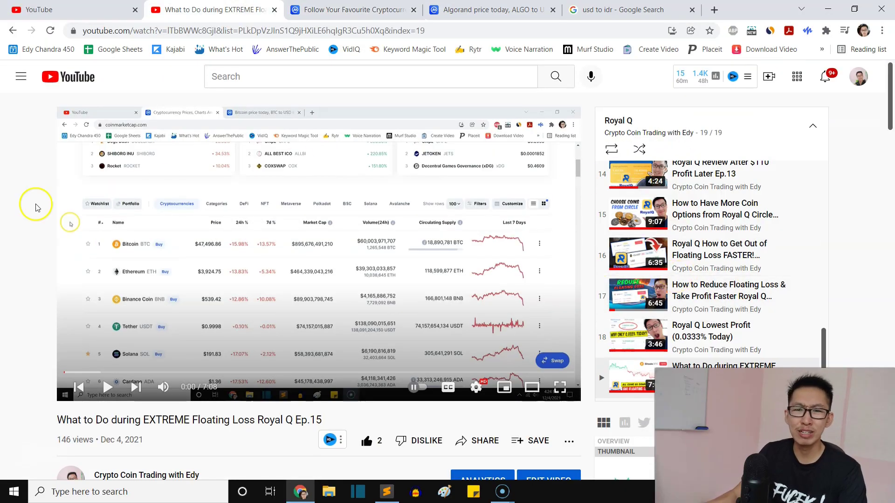
scroll(605, 198, down, 5)
scroll(361, 148, up, 4)
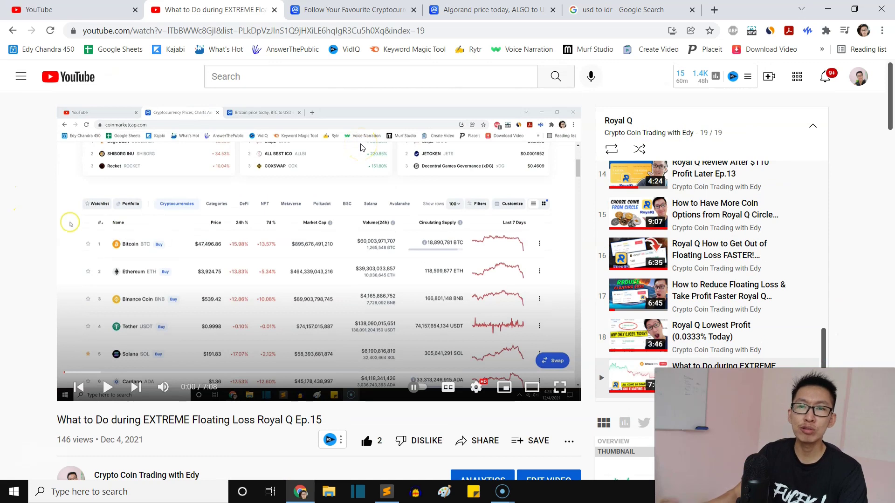